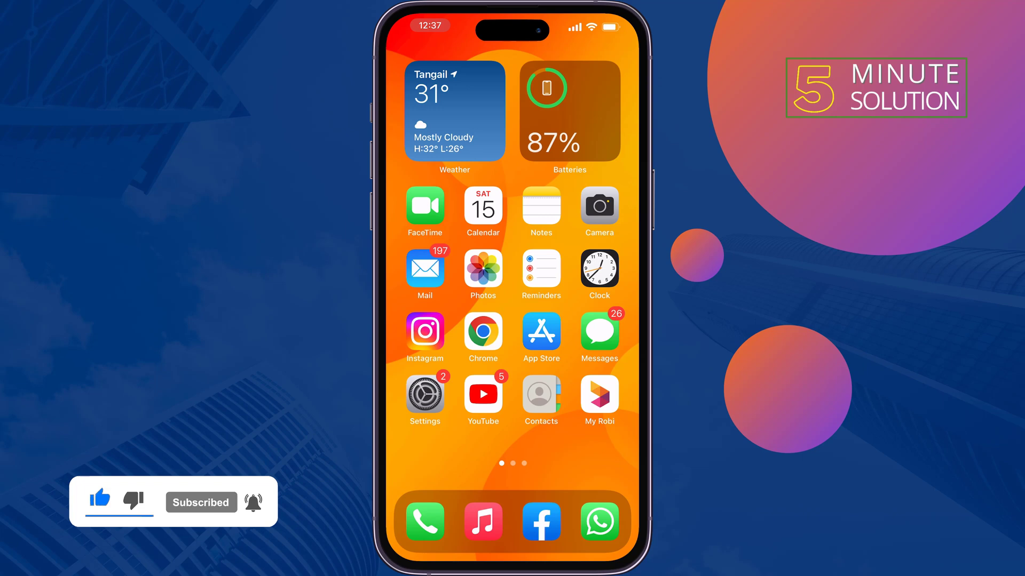
Step: Unlock Screen Time restrictions with the passcode and keep Camera allowed in Allowed Apps
{"action": "left_click", "coordinate": [425, 394]}
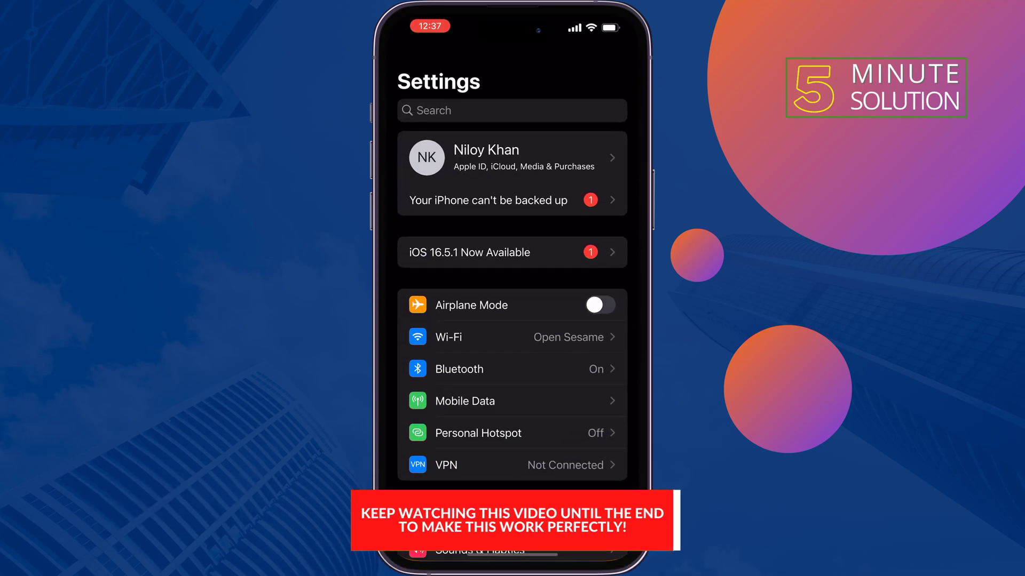
{"action": "scroll", "coordinate": [512, 320], "scroll_direction": "down", "scroll_amount": 3}
{"action": "left_click", "coordinate": [466, 386]}
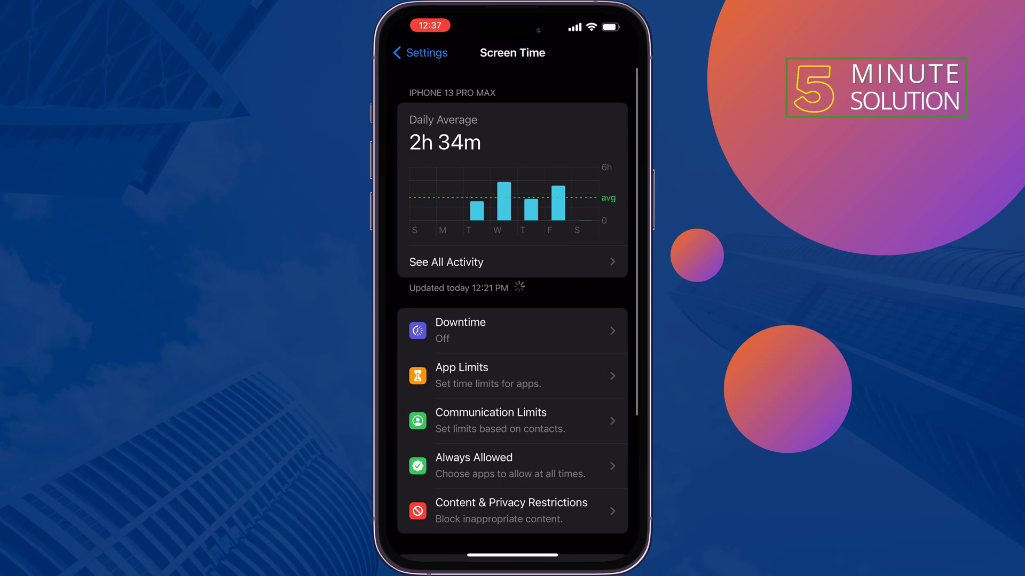
{"action": "left_click", "coordinate": [511, 512]}
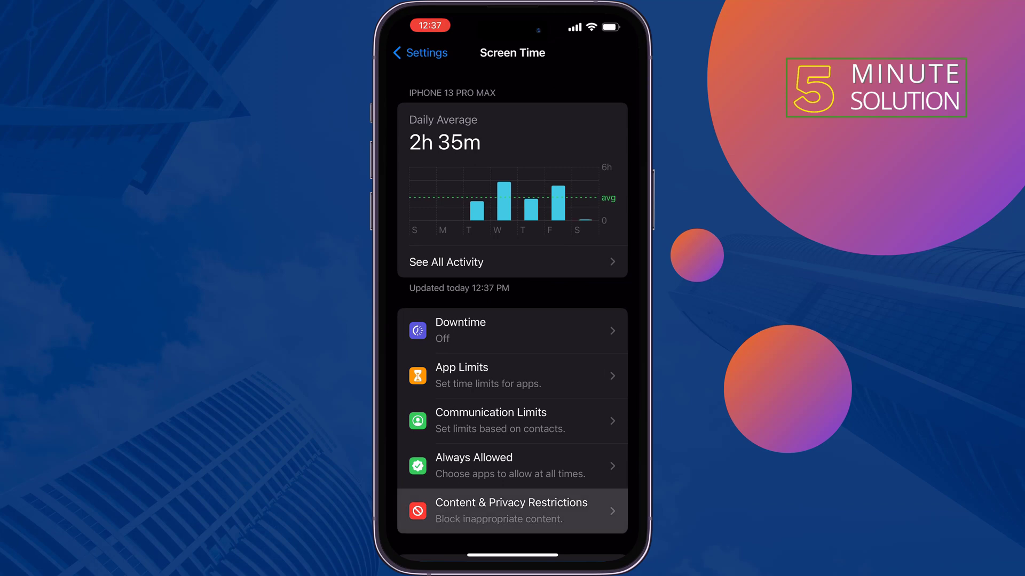
{"action": "left_click", "coordinate": [600, 104]}
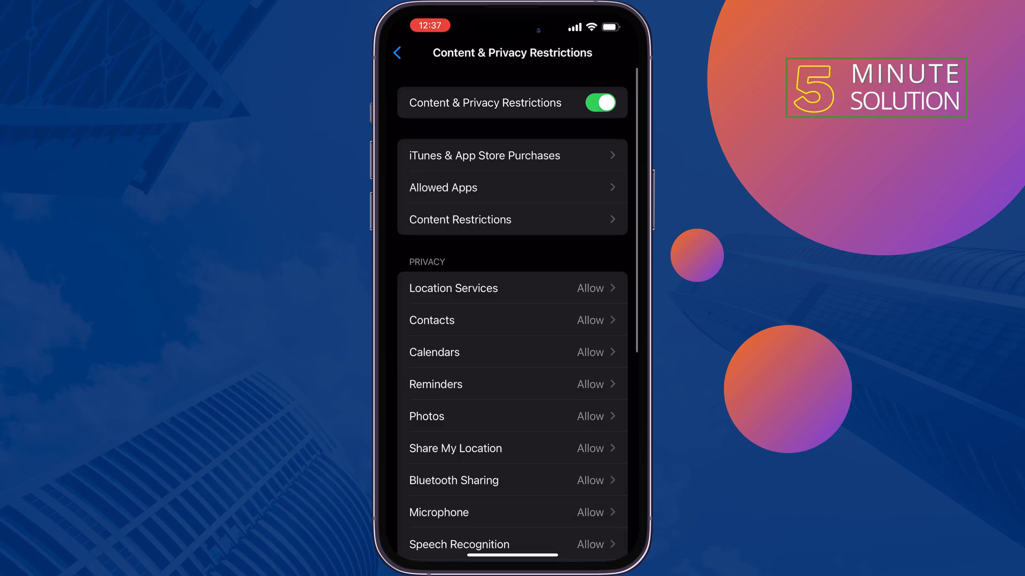
{"action": "left_click", "coordinate": [442, 187]}
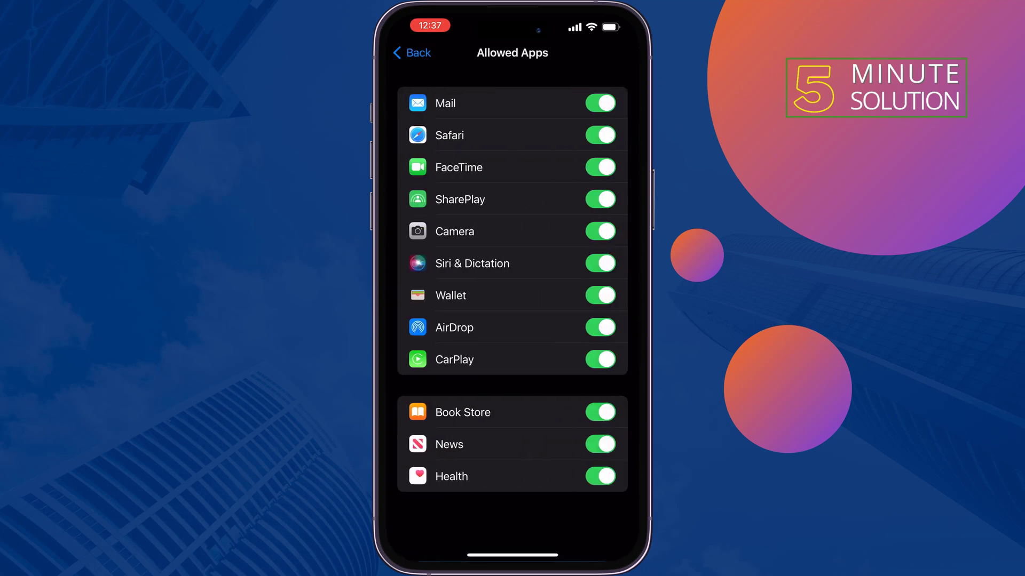
{"action": "left_click", "coordinate": [599, 231]}
{"action": "left_click", "coordinate": [599, 231]}
Step: Switch Content & Privacy Restrictions off and return to the main Settings list
{"action": "left_click", "coordinate": [412, 52]}
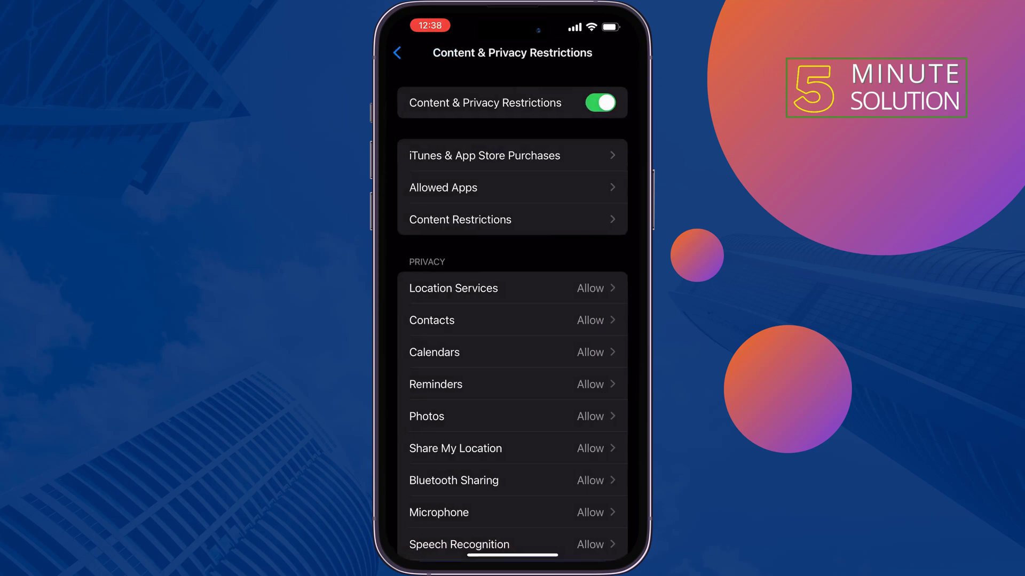
{"action": "left_click", "coordinate": [599, 103]}
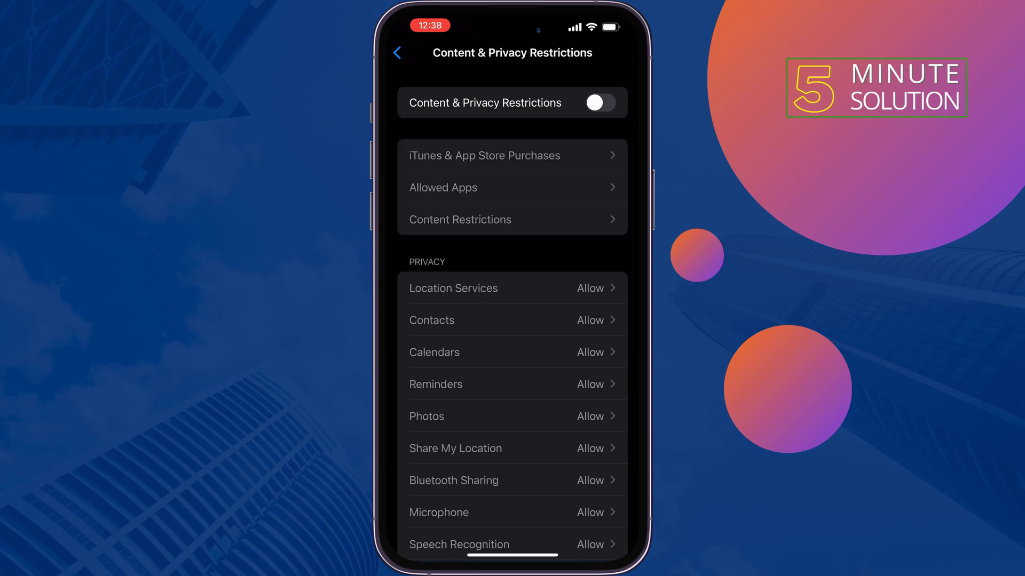
{"action": "left_click", "coordinate": [397, 52]}
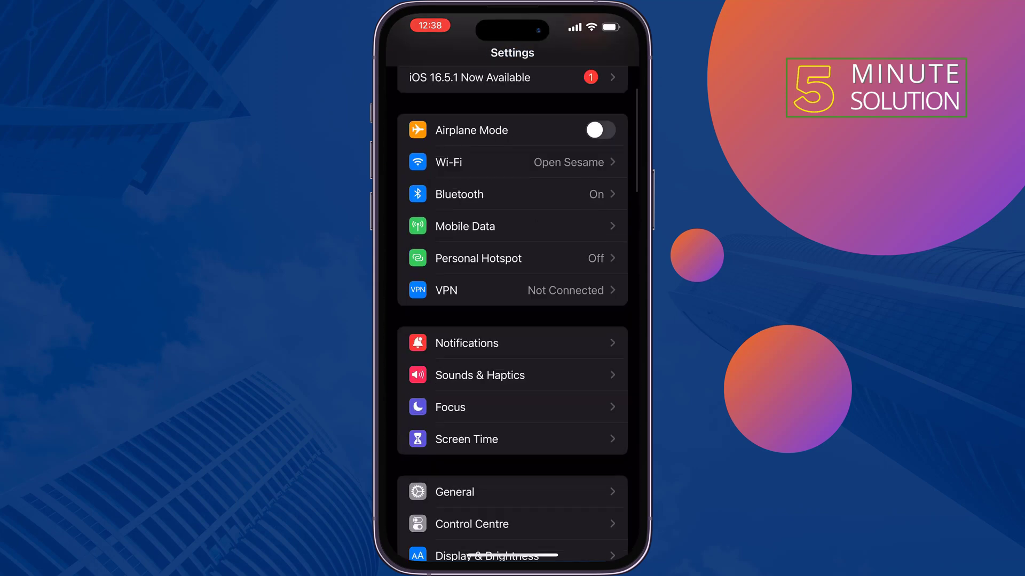
{"action": "scroll", "coordinate": [513, 304], "scroll_direction": "up", "scroll_amount": 5}
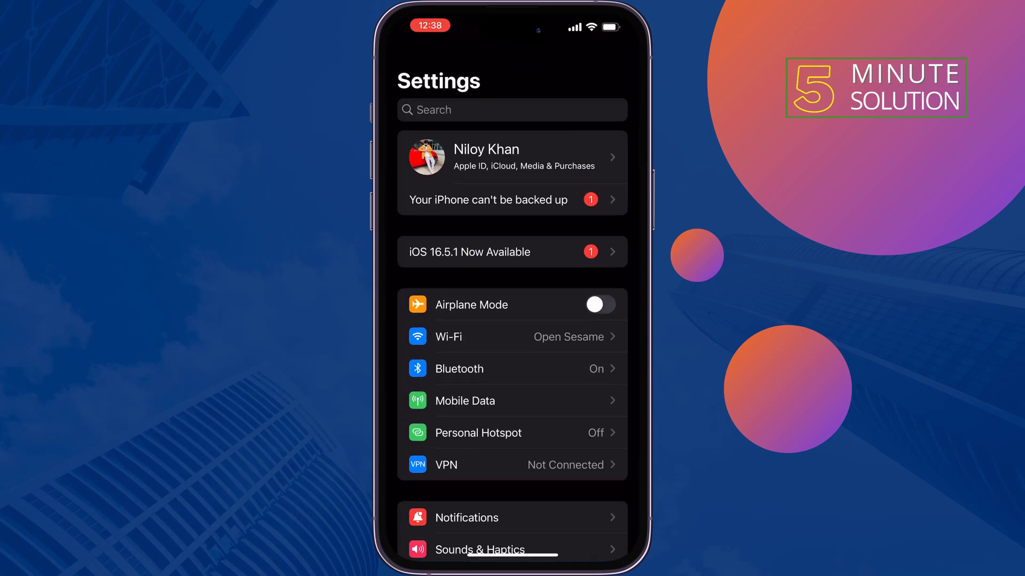
{"action": "scroll", "coordinate": [512, 320], "scroll_direction": "down", "scroll_amount": 3}
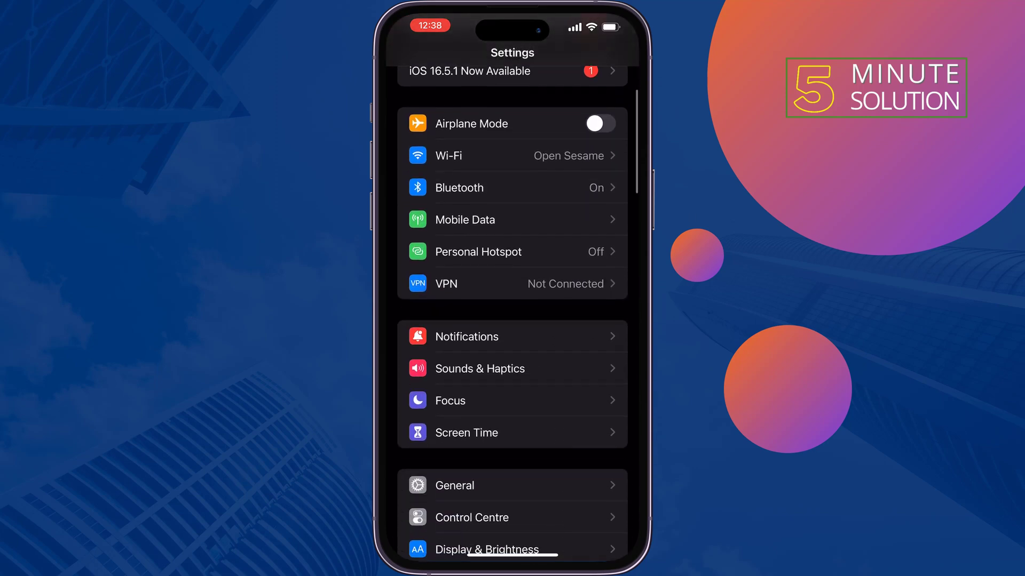
{"action": "scroll", "coordinate": [513, 320], "scroll_direction": "down", "scroll_amount": 3}
{"action": "scroll", "coordinate": [512, 321], "scroll_direction": "down", "scroll_amount": 3}
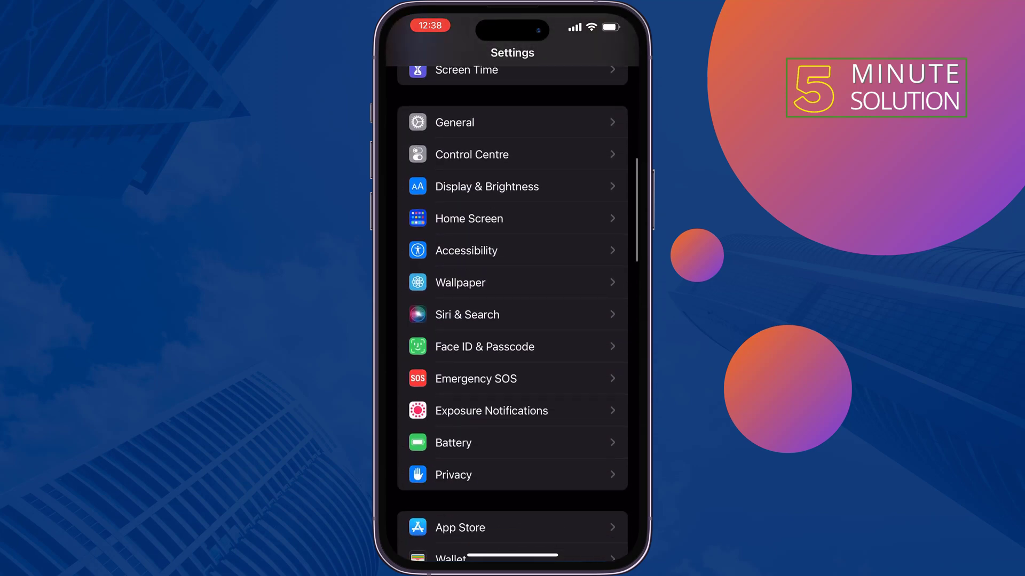
Step: Turn on Instagram's camera access under Privacy > Camera and return to Privacy
{"action": "left_click", "coordinate": [453, 474]}
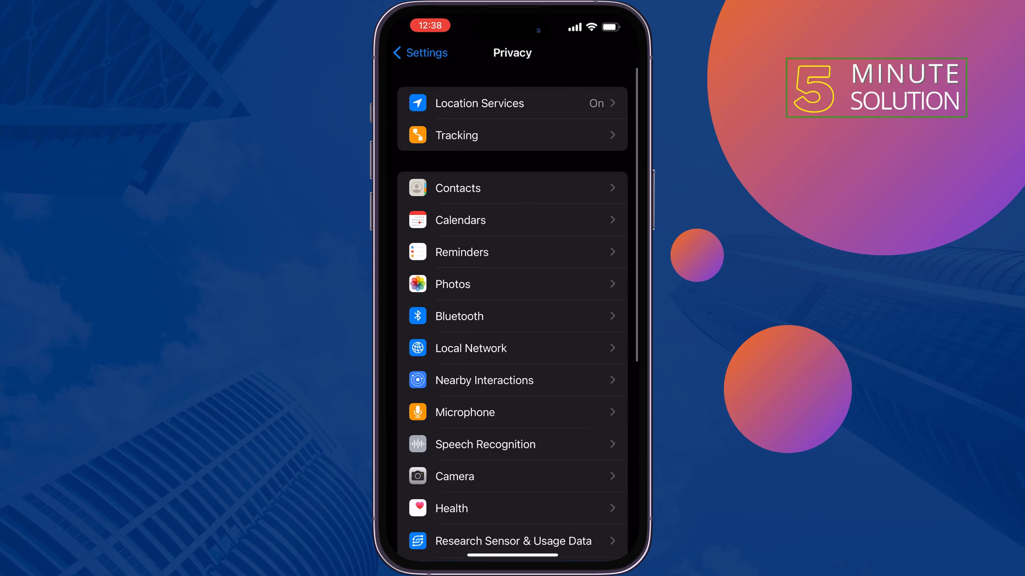
{"action": "scroll", "coordinate": [512, 320], "scroll_direction": "down", "scroll_amount": 5}
{"action": "left_click", "coordinate": [455, 251]}
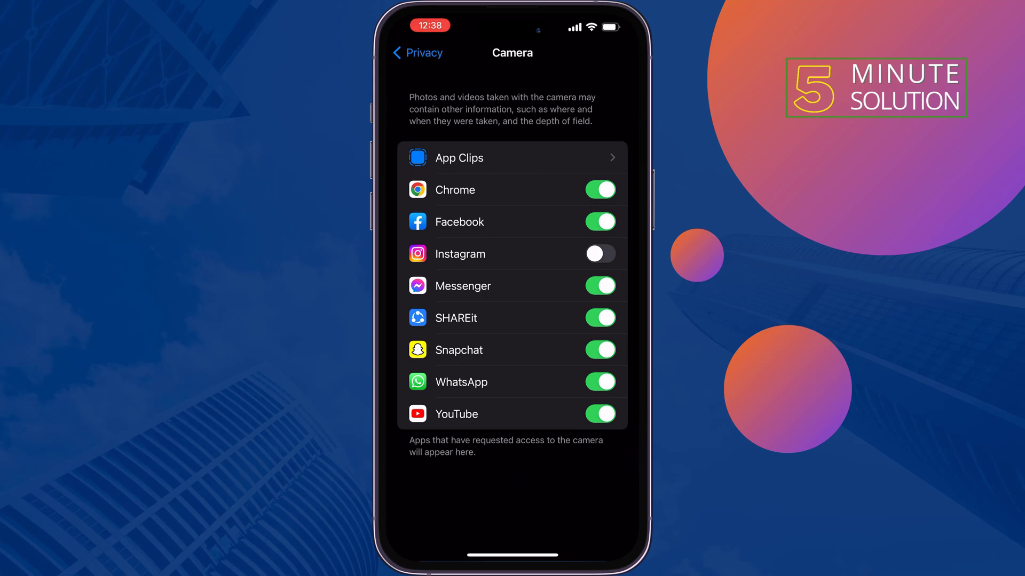
{"action": "left_click", "coordinate": [599, 253]}
{"action": "left_click", "coordinate": [417, 53]}
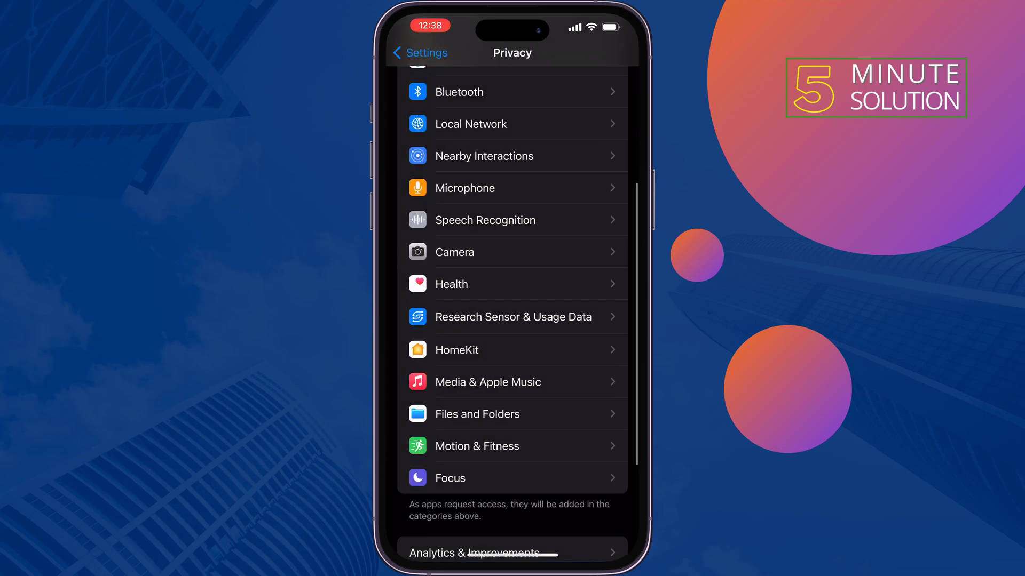
Step: Check General > iPhone Storage usage and view Snapchat's storage details
{"action": "left_click", "coordinate": [417, 54]}
{"action": "scroll", "coordinate": [512, 321], "scroll_direction": "up", "scroll_amount": 2}
{"action": "scroll", "coordinate": [513, 320], "scroll_direction": "up", "scroll_amount": 5}
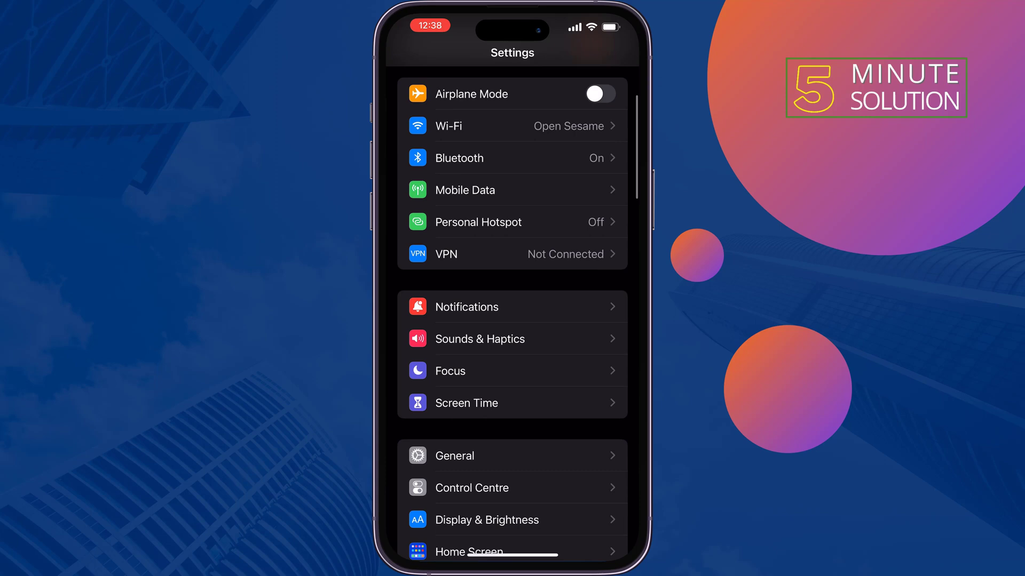
{"action": "scroll", "coordinate": [512, 320], "scroll_direction": "up", "scroll_amount": 5}
{"action": "scroll", "coordinate": [513, 321], "scroll_direction": "down", "scroll_amount": 4}
{"action": "scroll", "coordinate": [512, 321], "scroll_direction": "down", "scroll_amount": 2}
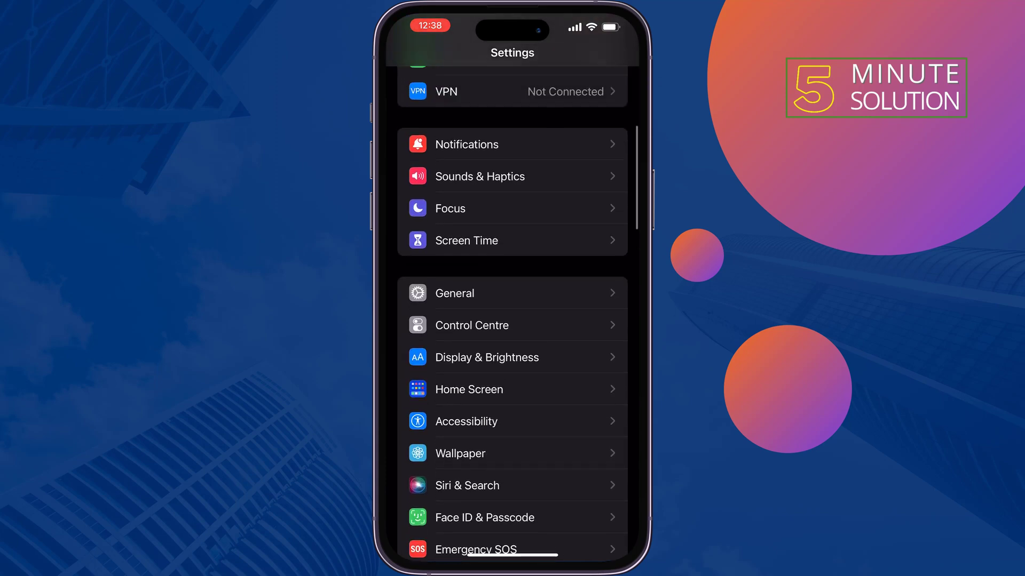
{"action": "left_click", "coordinate": [480, 293]}
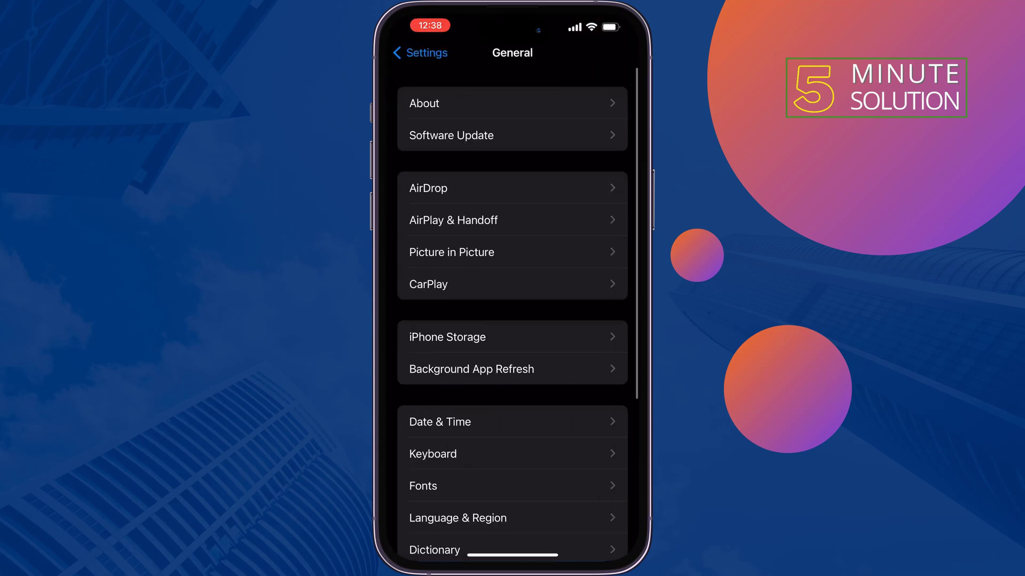
{"action": "left_click", "coordinate": [480, 338]}
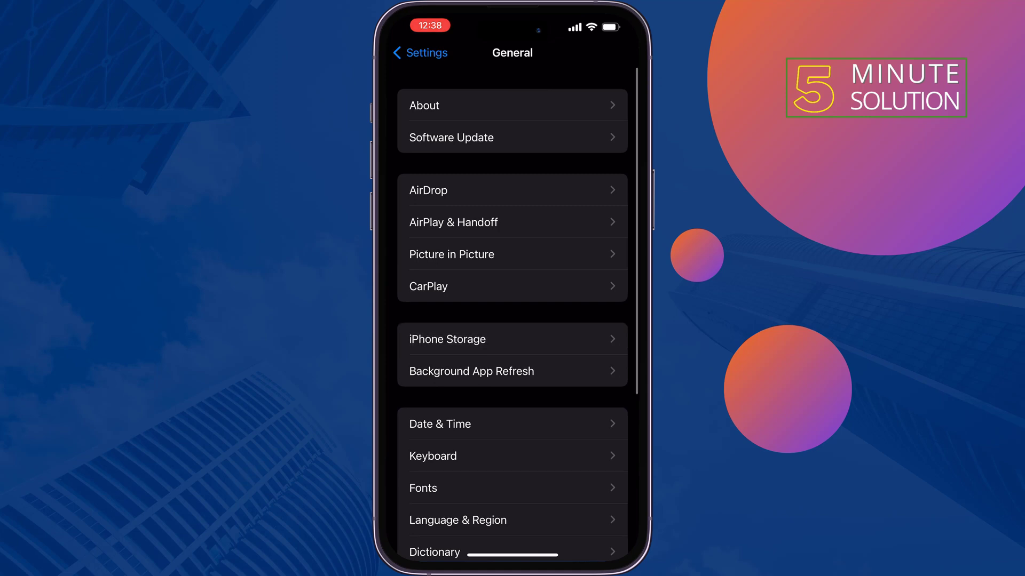
{"action": "left_click", "coordinate": [481, 336]}
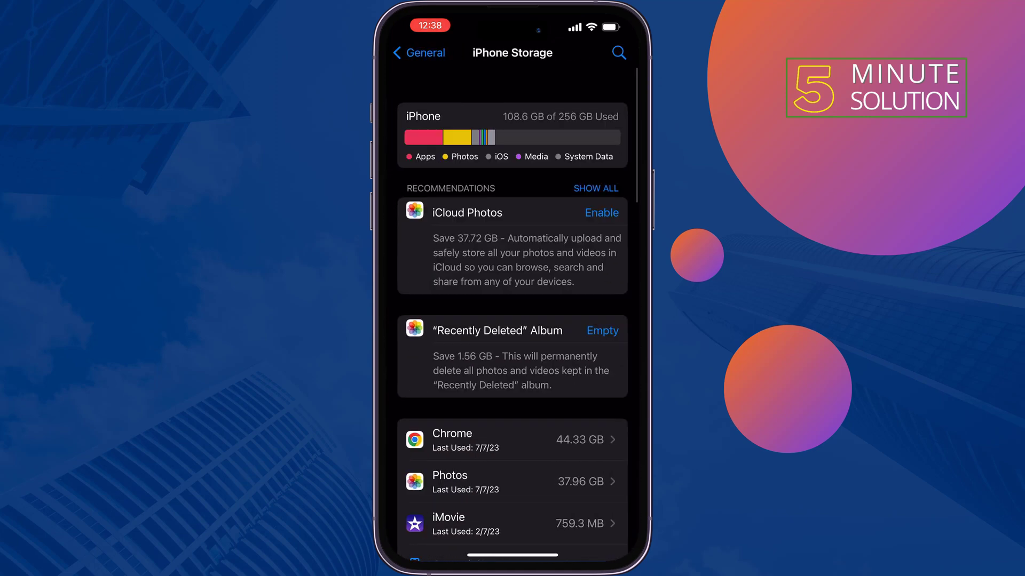
{"action": "scroll", "coordinate": [512, 320], "scroll_direction": "down", "scroll_amount": 5}
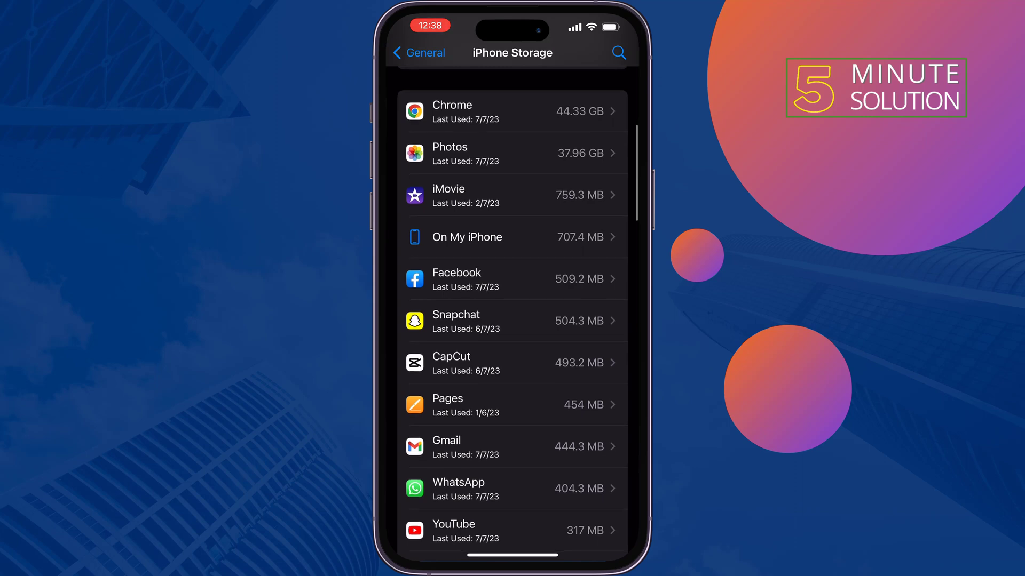
{"action": "scroll", "coordinate": [513, 320], "scroll_direction": "down", "scroll_amount": 1}
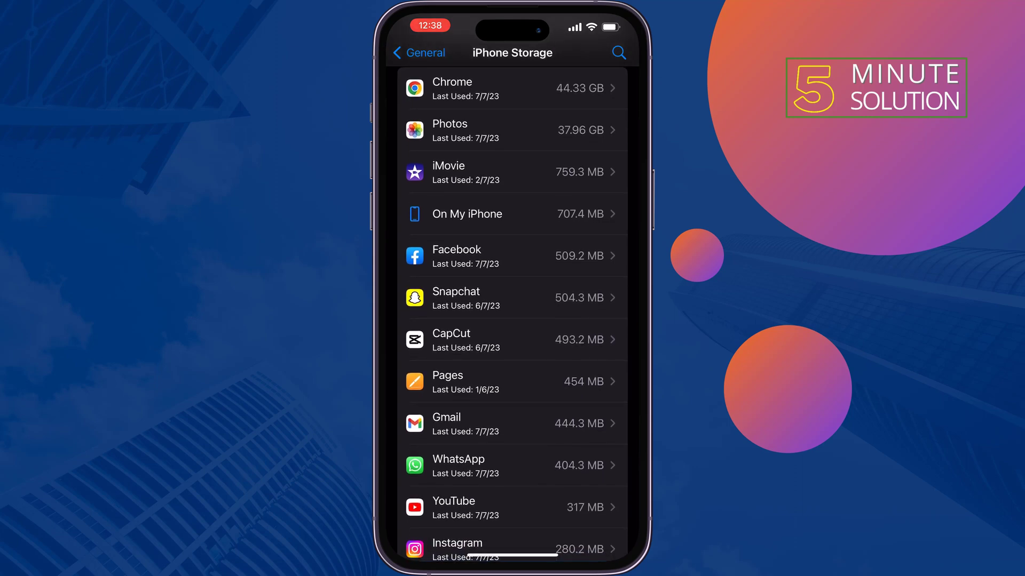
{"action": "left_click", "coordinate": [512, 297]}
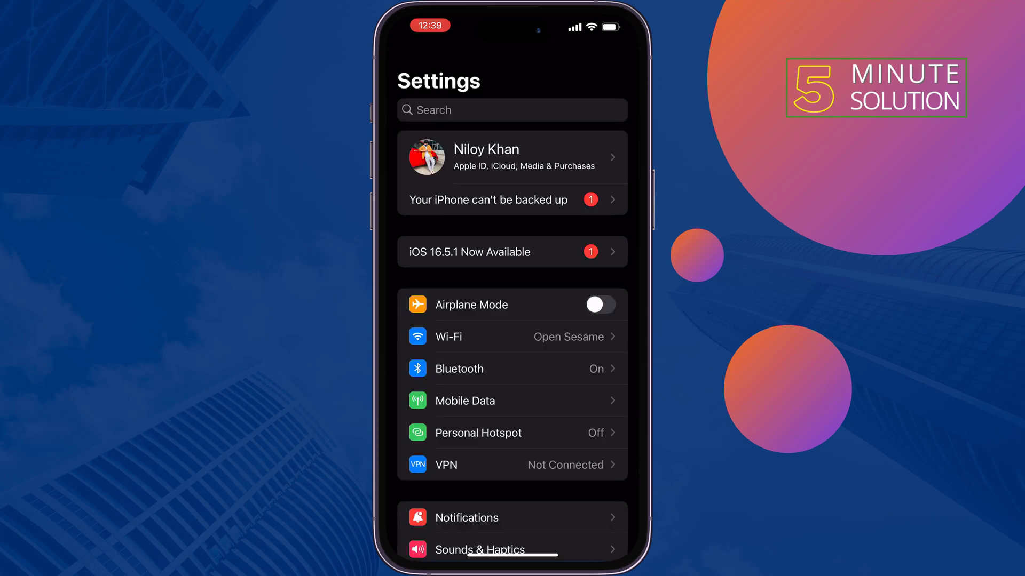
{"action": "scroll", "coordinate": [513, 321], "scroll_direction": "down", "scroll_amount": 5}
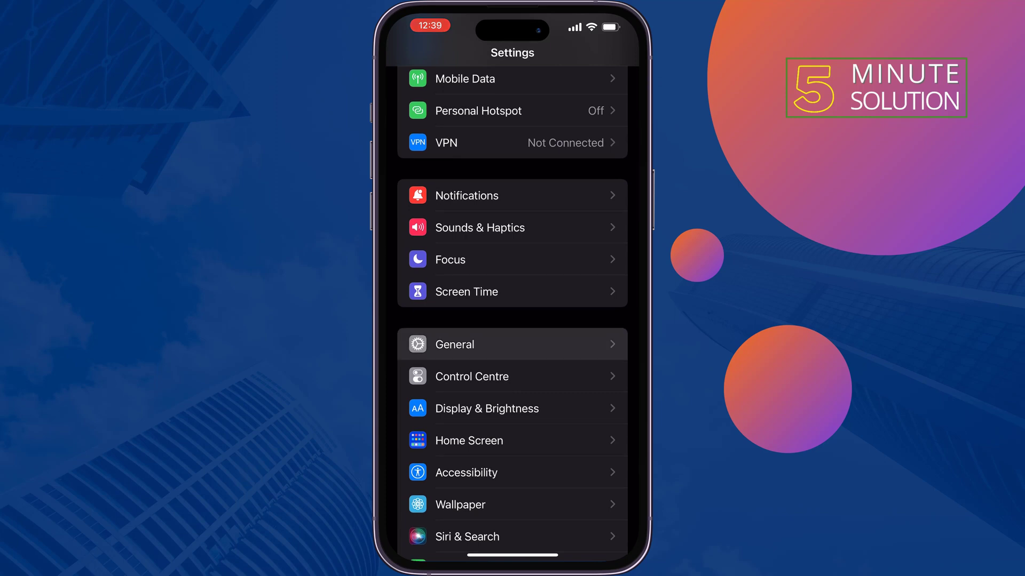
Step: Show the reset options under General > Transfer or Reset iPhone, then cancel without resetting
{"action": "left_click", "coordinate": [455, 344]}
{"action": "scroll", "coordinate": [512, 321], "scroll_direction": "down", "scroll_amount": 3}
{"action": "left_click", "coordinate": [470, 471]}
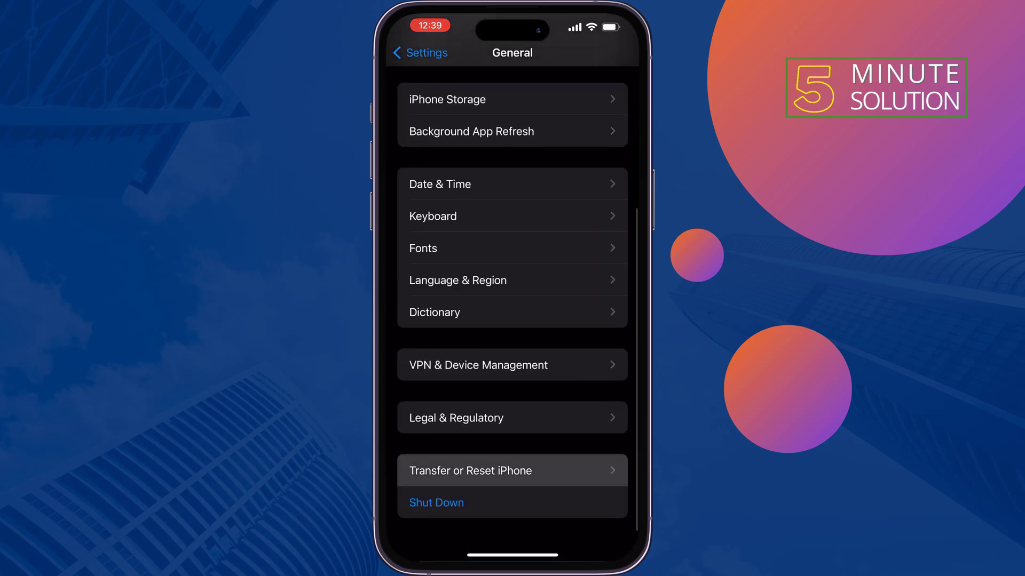
{"action": "left_click", "coordinate": [470, 470]}
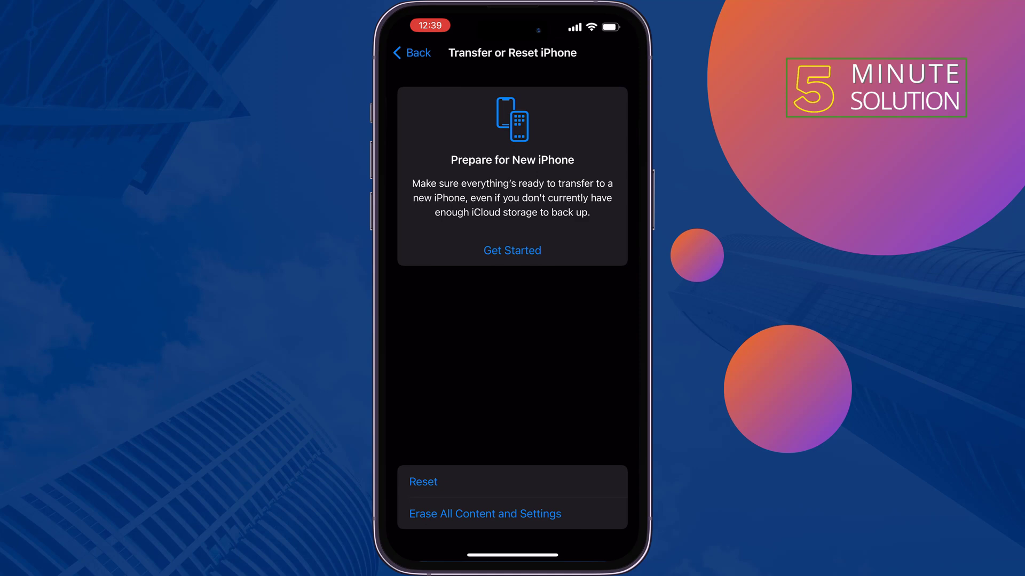
{"action": "left_click", "coordinate": [513, 482]}
{"action": "left_click", "coordinate": [513, 350]}
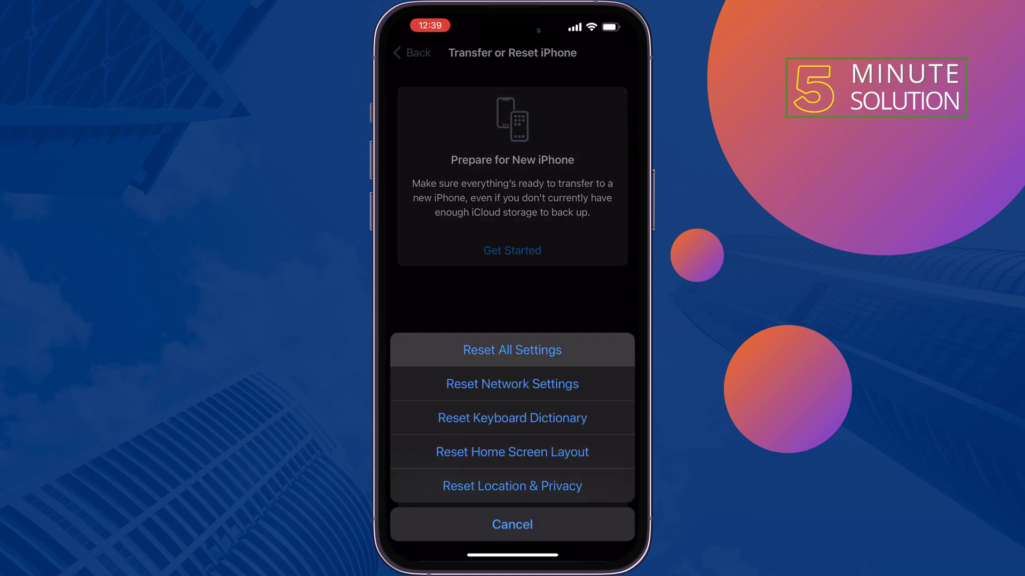
{"action": "left_click", "coordinate": [513, 525]}
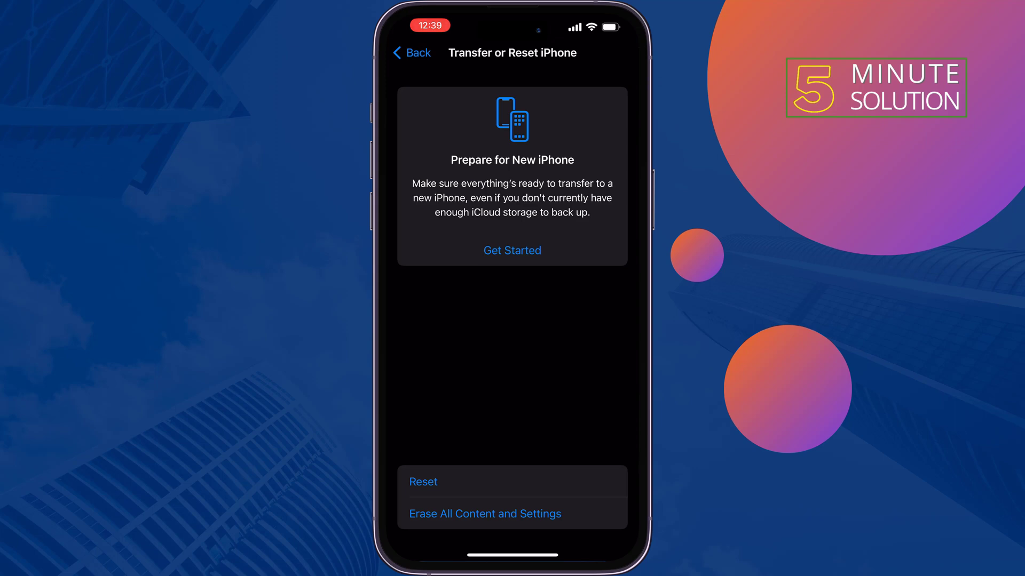
Step: Go back from Transfer or Reset iPhone to the Settings root list
{"action": "left_click", "coordinate": [412, 52]}
{"action": "scroll", "coordinate": [512, 321], "scroll_direction": "up", "scroll_amount": 5}
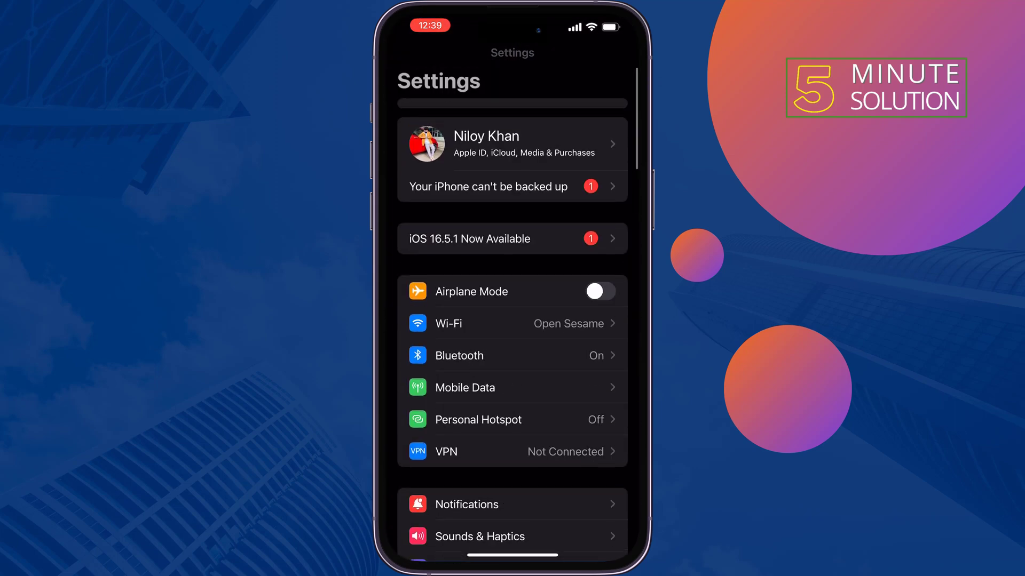